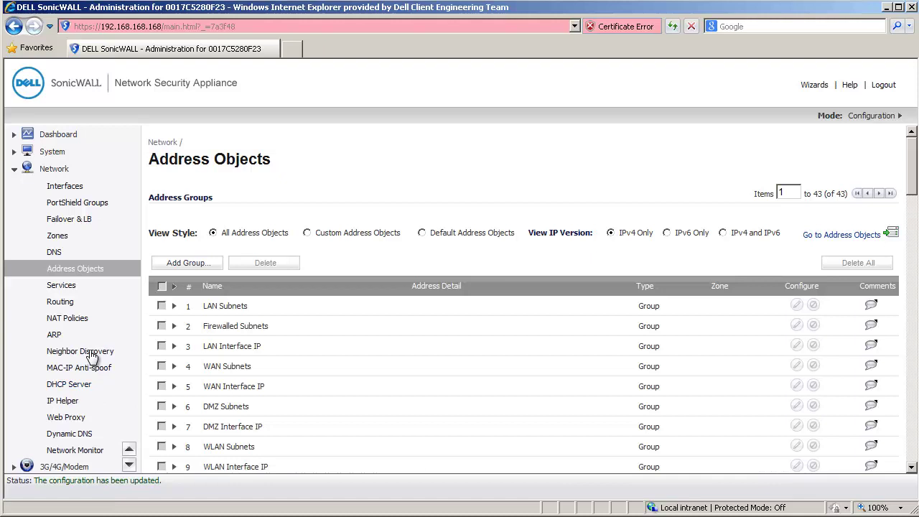
Start a new address group named "Local Network"
{"action": "left_click", "coordinate": [180, 267]}
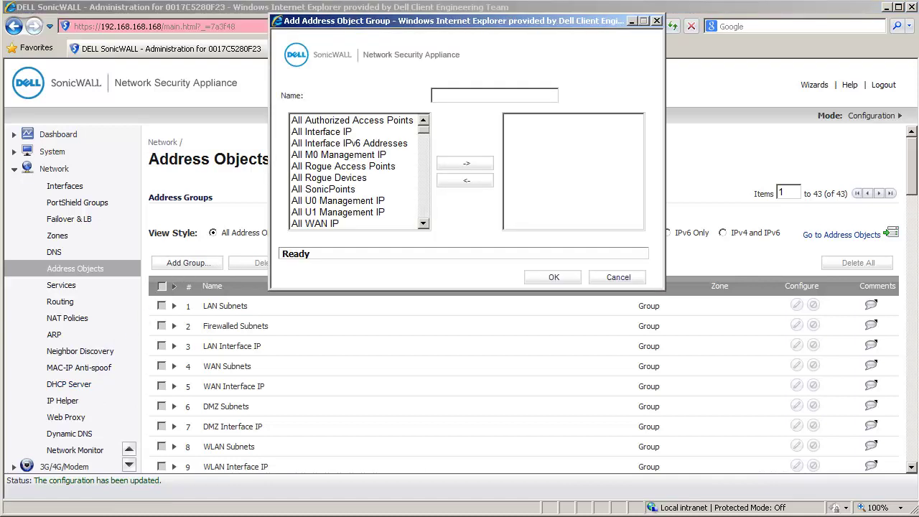
{"action": "left_click", "coordinate": [487, 97]}
{"action": "type", "text": "Local Network"}
{"action": "key", "text": "Tab"}
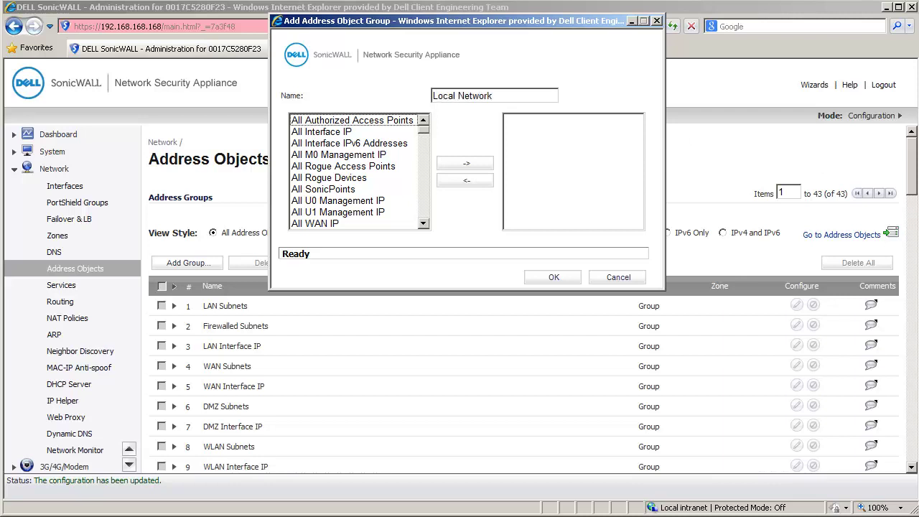
Add X0 Subnet to the members of the Local Network address group
{"action": "key", "text": "x"}
{"action": "key", "text": "x"}
{"action": "key", "text": "x"}
{"action": "key", "text": "x"}
{"action": "key", "text": "x"}
{"action": "key", "text": "x"}
{"action": "key", "text": "x"}
{"action": "key", "text": "x"}
{"action": "key", "text": "x"}
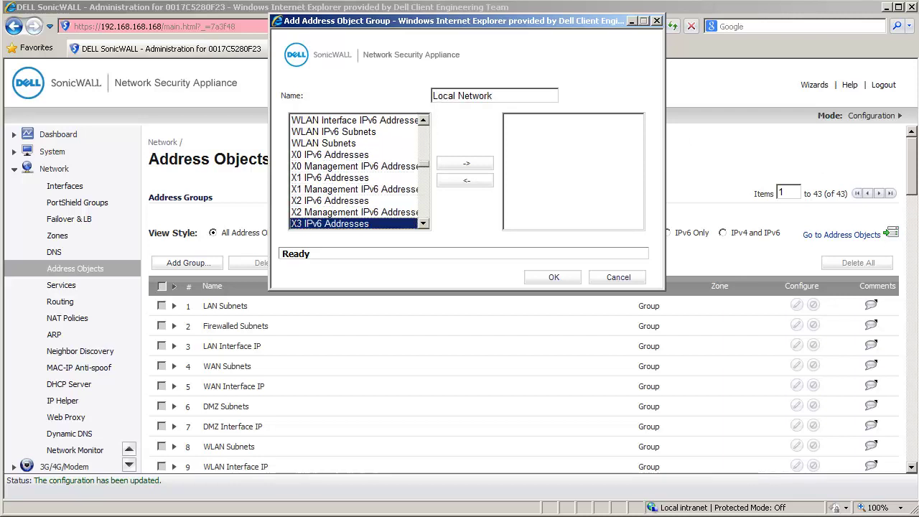
{"action": "key", "text": "Down"}
{"action": "key", "text": "Down"}
{"action": "key", "text": "Down"}
{"action": "key", "text": "Down"}
{"action": "key", "text": "Down"}
{"action": "key", "text": "Down"}
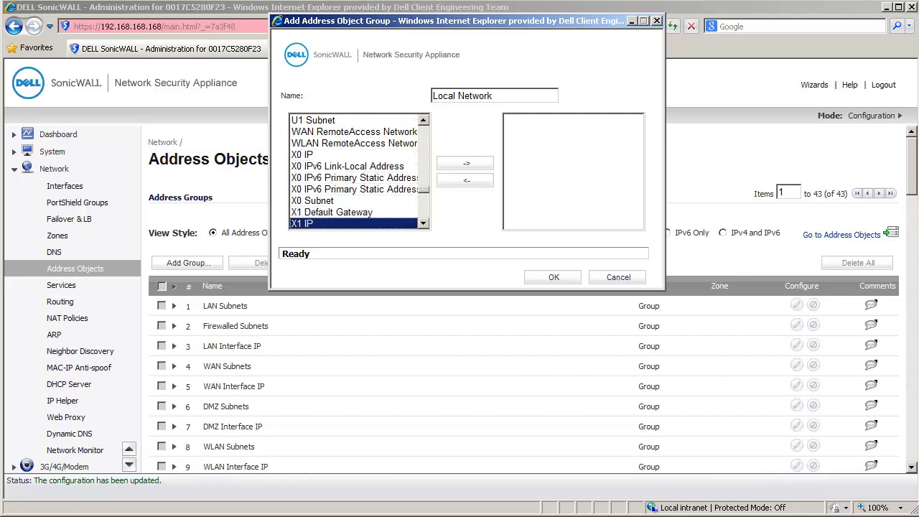
{"action": "key", "text": "Up"}
{"action": "key", "text": "Up"}
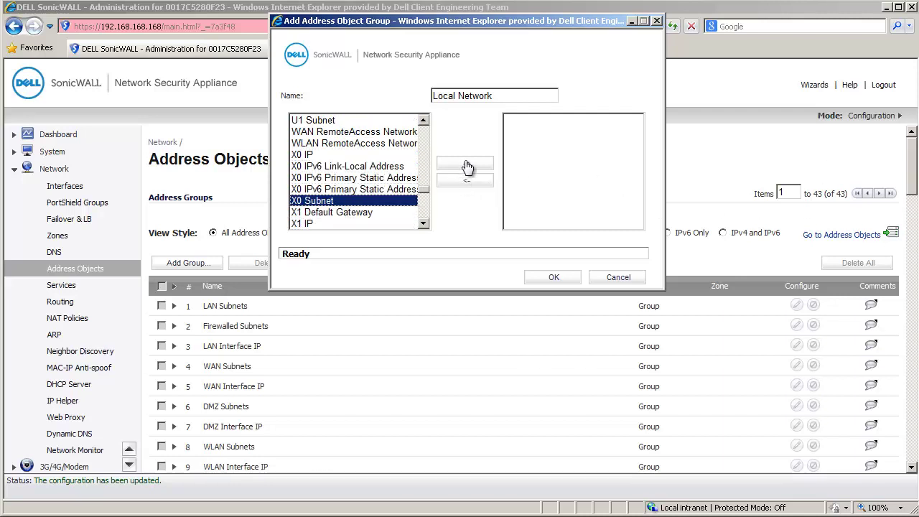
{"action": "left_click", "coordinate": [465, 165]}
Add X2 Subnet to the Local Network group's members and save the group
{"action": "left_click", "coordinate": [424, 224]}
{"action": "left_click", "coordinate": [424, 224]}
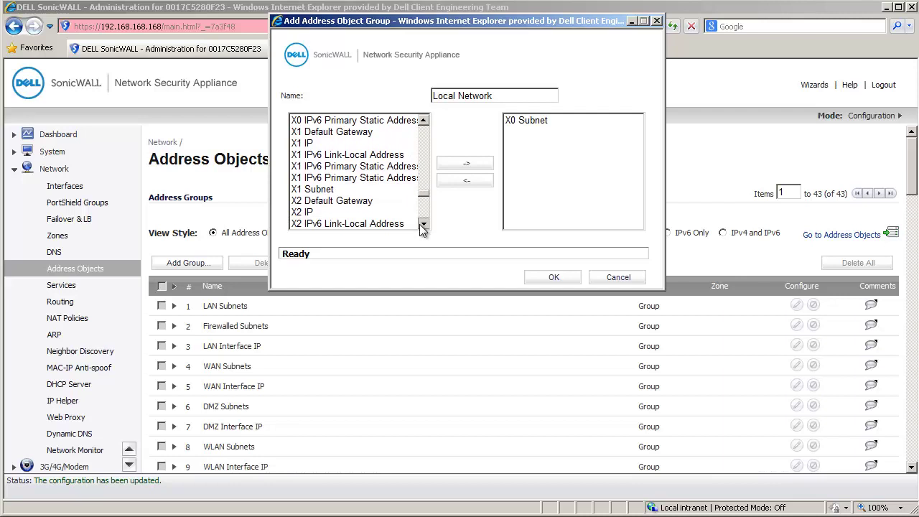
{"action": "left_click", "coordinate": [424, 224]}
{"action": "left_click", "coordinate": [329, 214]}
{"action": "left_click", "coordinate": [477, 165]}
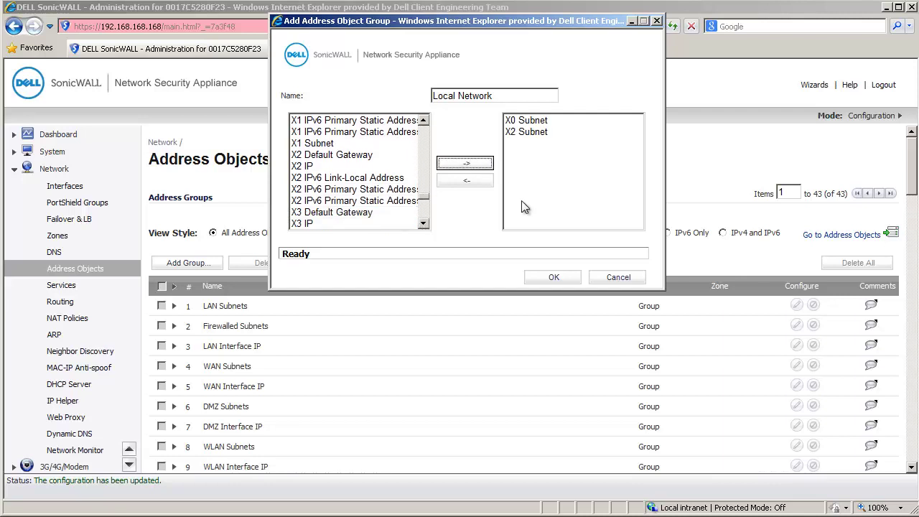
{"action": "left_click", "coordinate": [555, 278]}
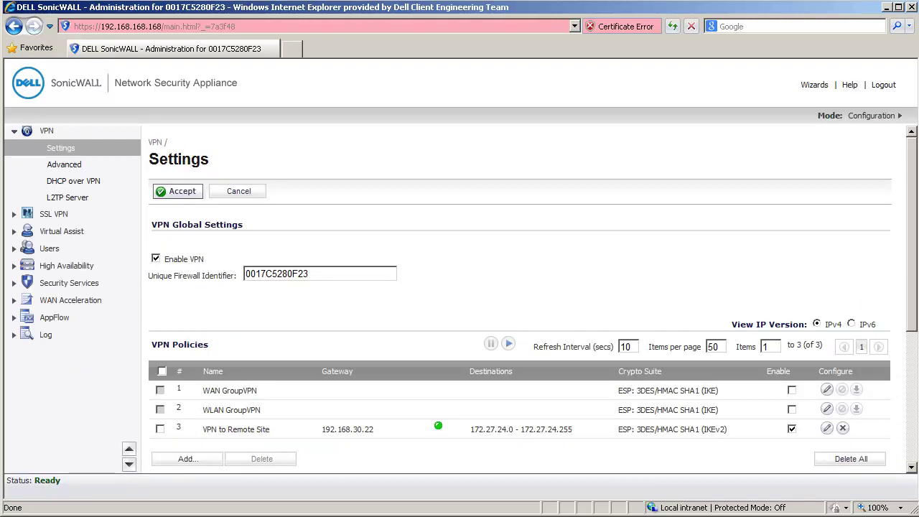
Edit the "VPN to Remote Site" policy to use the Local Network group as its local network, and save it
{"action": "left_click", "coordinate": [827, 429]}
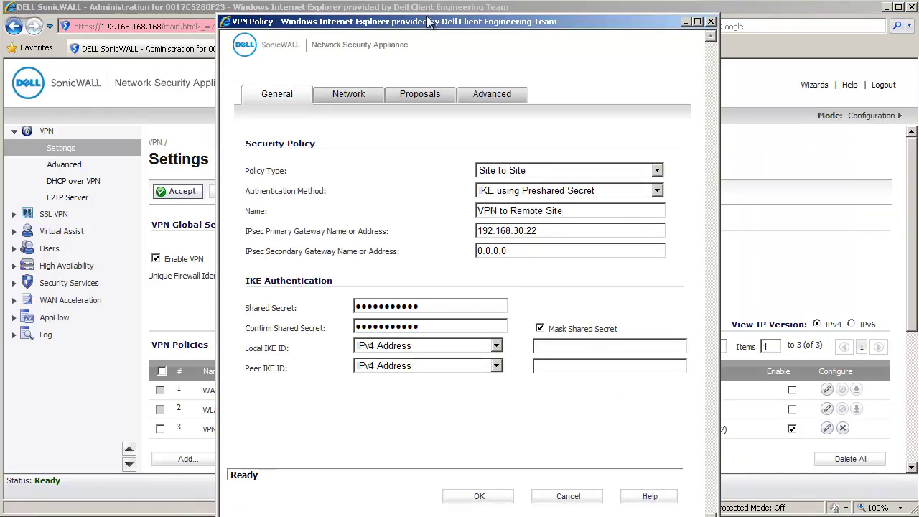
{"action": "left_click_drag", "start_coordinate": [428, 26], "coordinate": [428, 18]}
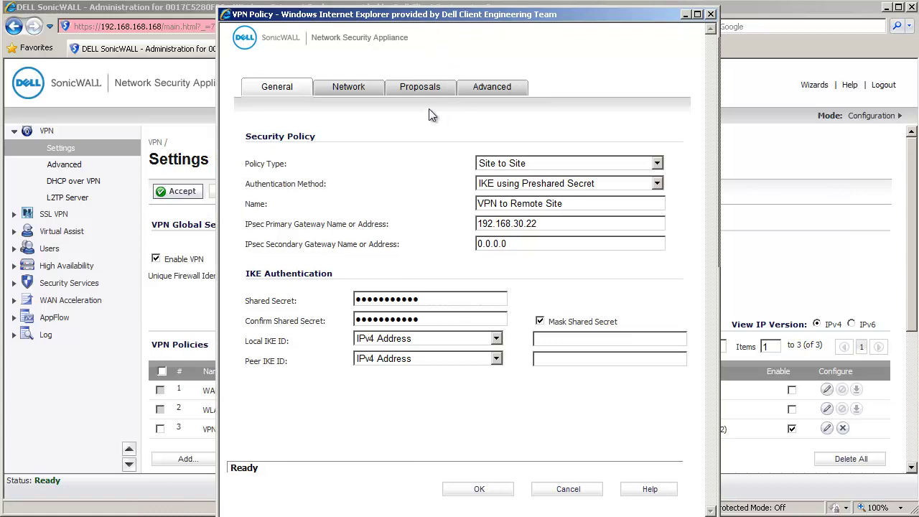
{"action": "left_click", "coordinate": [365, 89]}
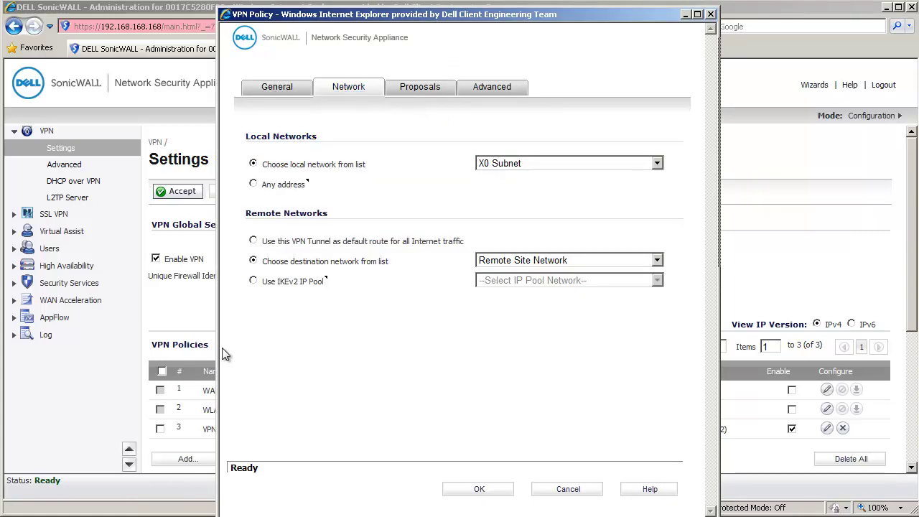
{"action": "left_click", "coordinate": [483, 165]}
{"action": "key", "text": "l"}
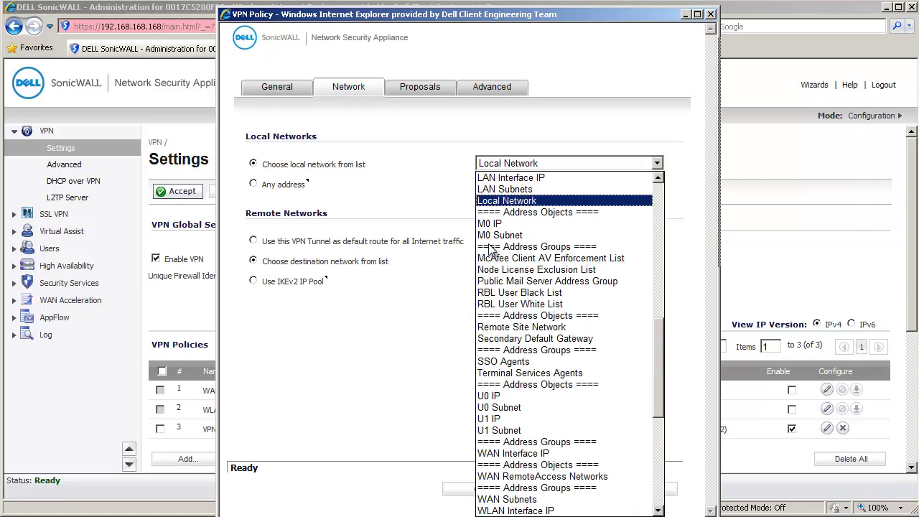
{"action": "key", "text": "Return"}
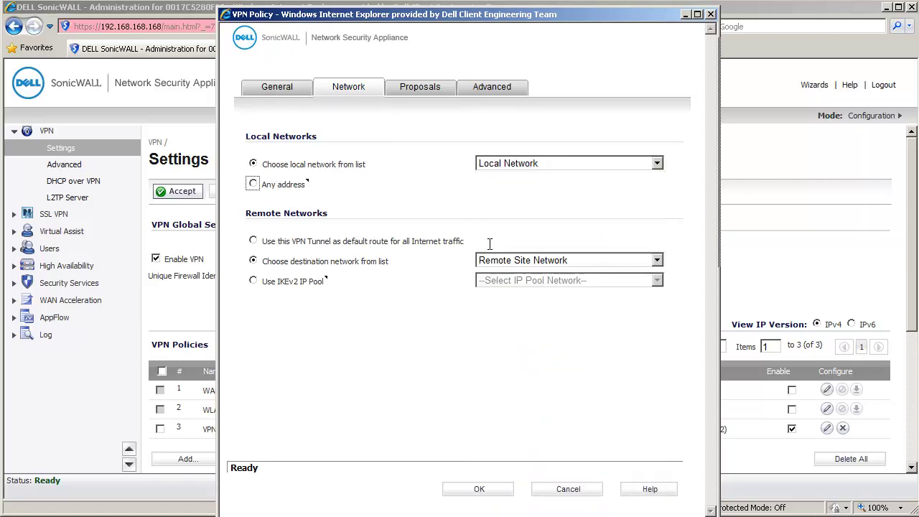
{"action": "left_click", "coordinate": [478, 490]}
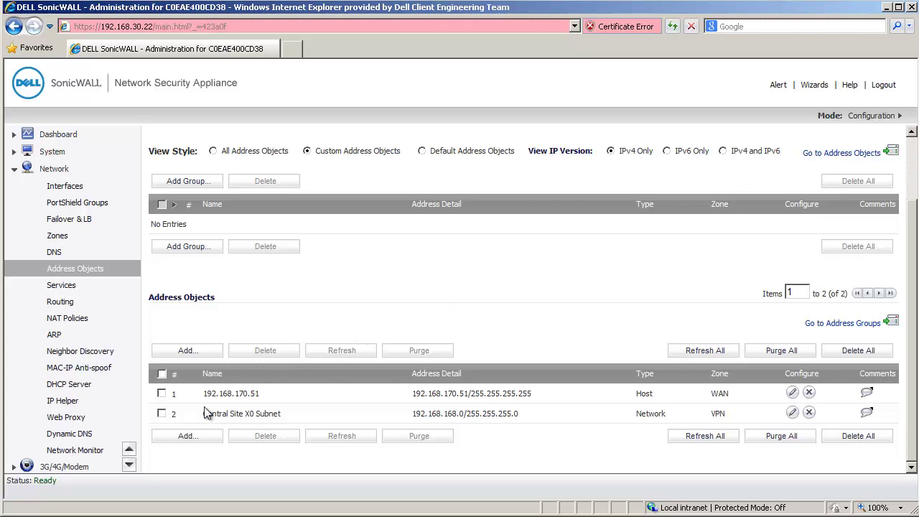
On the remote firewall at 192.168.30.22, start a new address object named "Central Site X2 Subnet"
{"action": "left_click", "coordinate": [190, 438]}
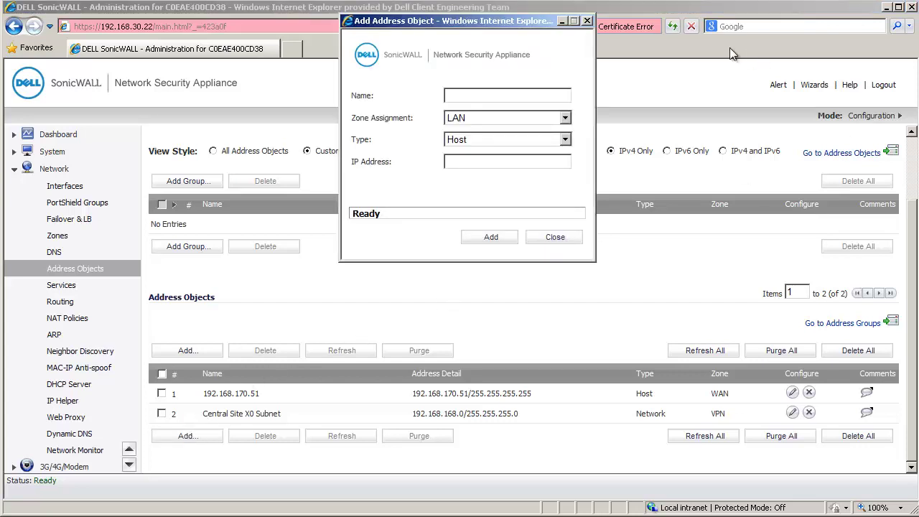
{"action": "left_click", "coordinate": [513, 92]}
{"action": "type", "text": "Central Site X2 Subn et"}
{"action": "key", "text": "BackSpace"}
{"action": "key", "text": "BackSpace"}
{"action": "key", "text": "BackSpace"}
{"action": "type", "text": "et"}
{"action": "key", "text": "Tab"}
{"action": "key", "text": "Tab"}
{"action": "key", "text": "shift+Tab"}
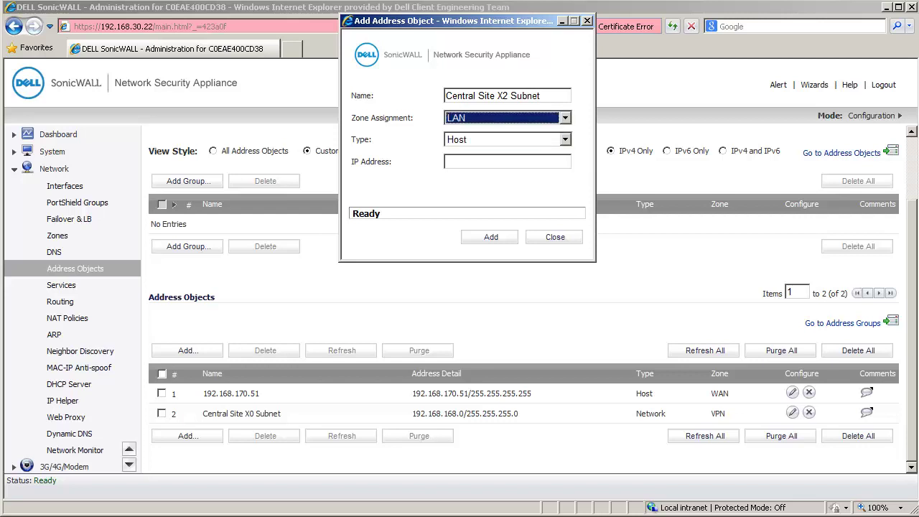
Define the new object as a Network in zone VPN with address 192.168.2.0 and netmask 255.255.255.0, and add it
{"action": "key", "text": "v"}
{"action": "key", "text": "Tab"}
{"action": "key", "text": "n"}
{"action": "key", "text": "Tab"}
{"action": "type", "text": "192.168.168"}
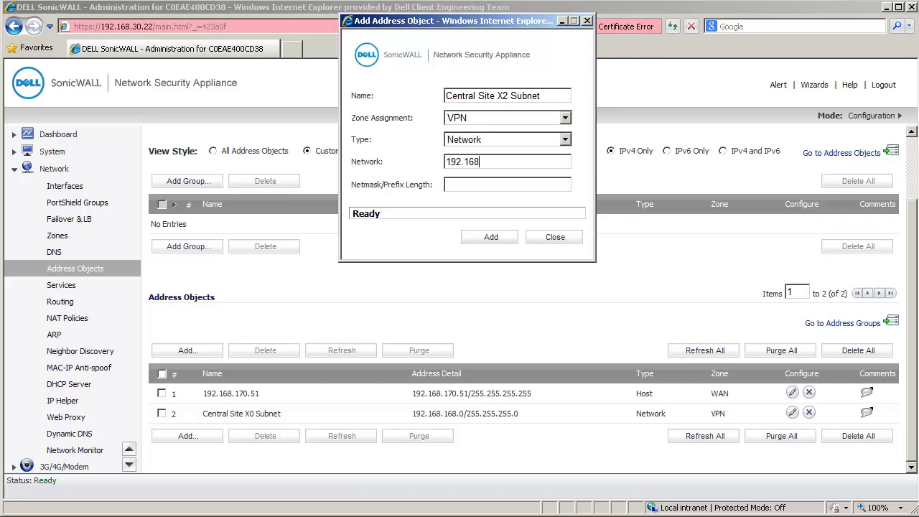
{"action": "key", "text": "BackSpace"}
{"action": "key", "text": "BackSpace"}
{"action": "key", "text": "BackSpace"}
{"action": "type", "text": "2.0"}
{"action": "type", "text": "255.255.255.0"}
{"action": "left_click", "coordinate": [484, 238]}
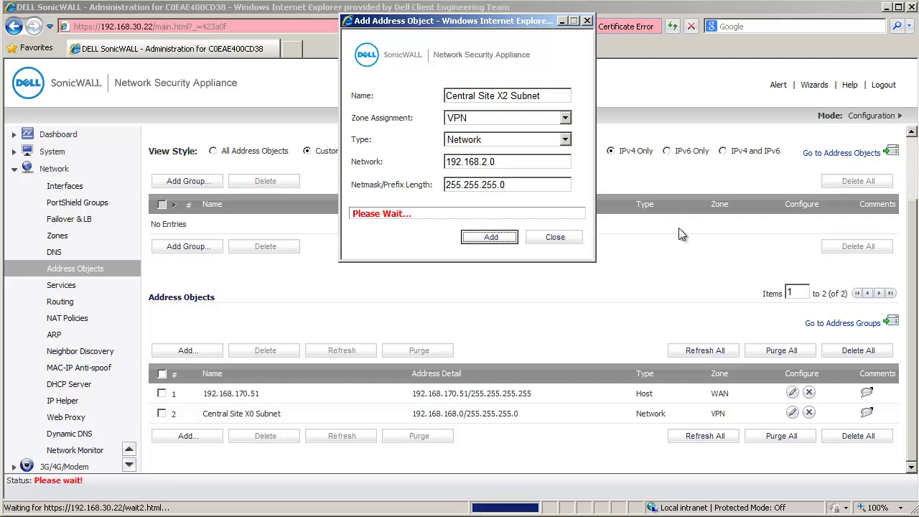
{"action": "left_click", "coordinate": [553, 243]}
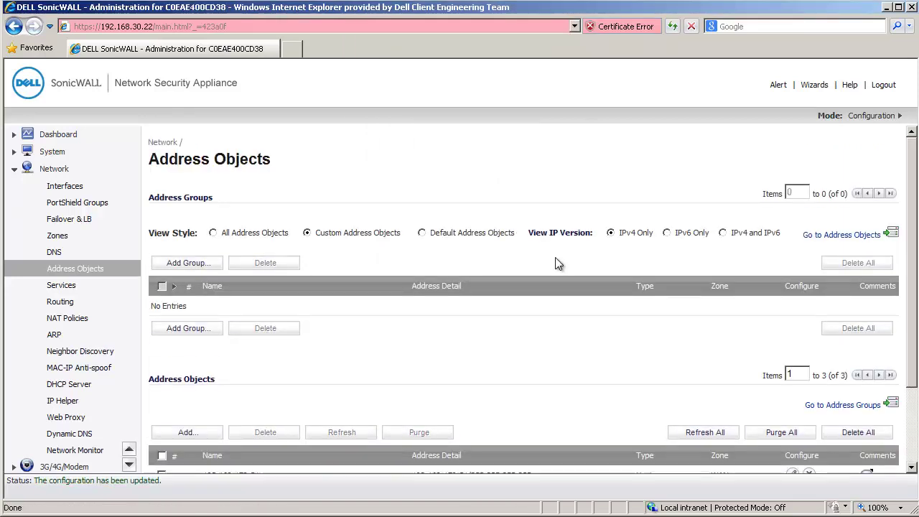
Create an address group named "Central Site Network" containing Central Site X0 Subnet and Central Site X2 Subnet
{"action": "left_click", "coordinate": [219, 268]}
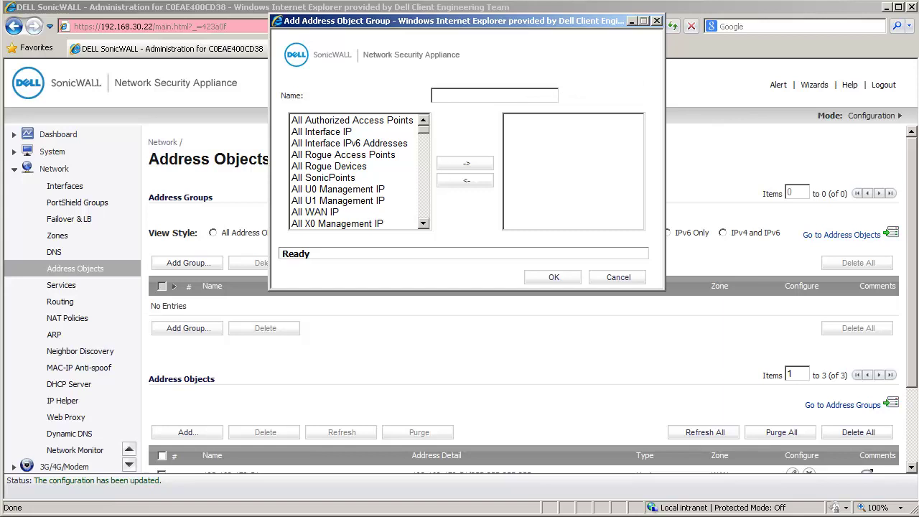
{"action": "type", "text": "Central Site Network"}
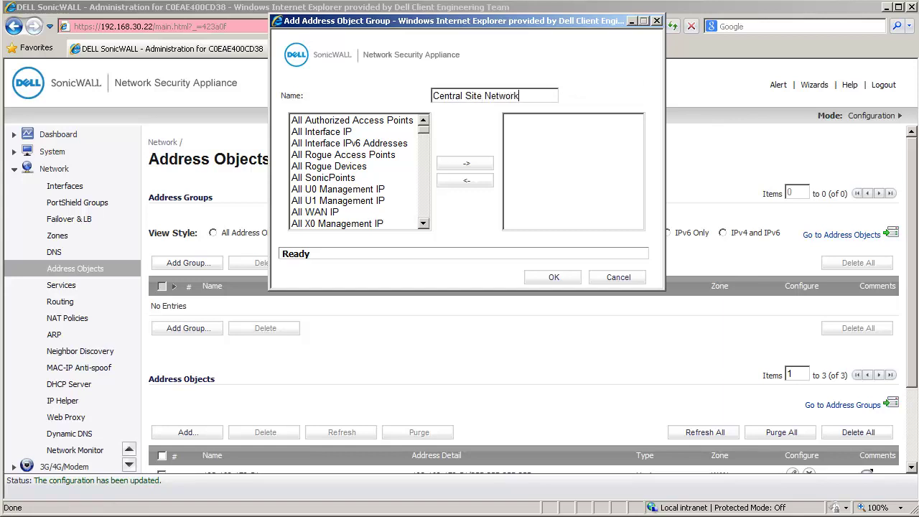
{"action": "key", "text": "Tab"}
{"action": "key", "text": "End"}
{"action": "key", "text": "shift+Down"}
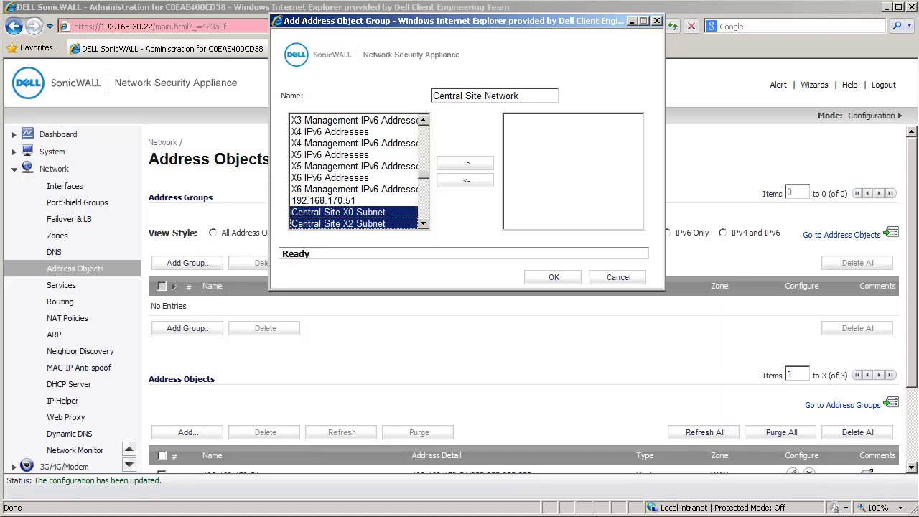
{"action": "left_click", "coordinate": [458, 166]}
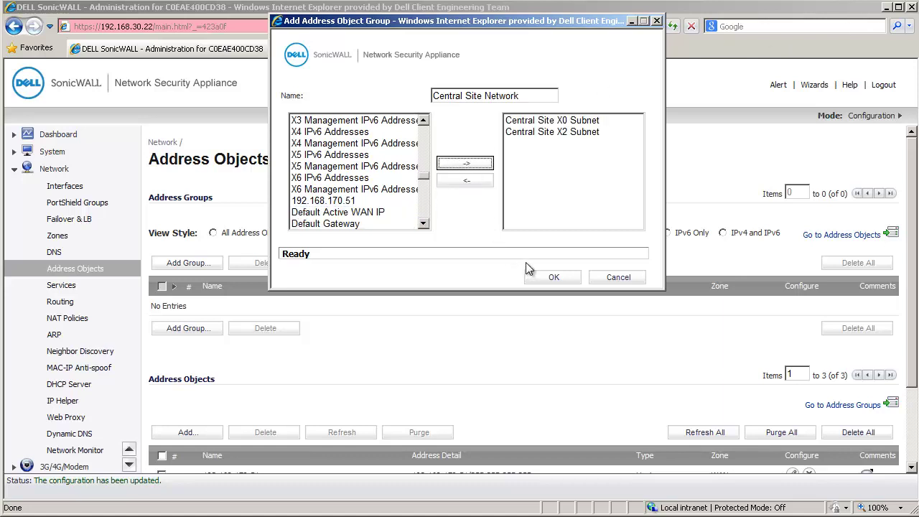
{"action": "left_click", "coordinate": [554, 277]}
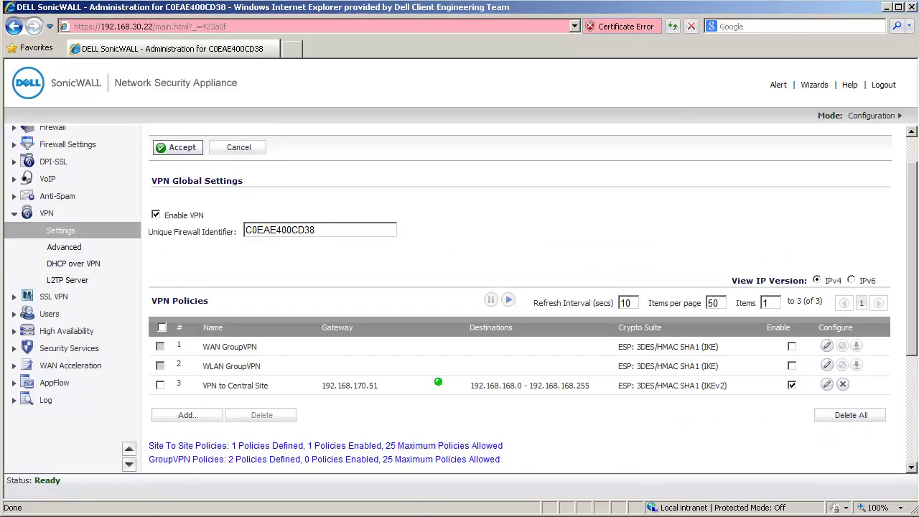
Edit the "VPN to Central Site" policy to use Central Site Network as its destination network, and save it
{"action": "left_click", "coordinate": [826, 385]}
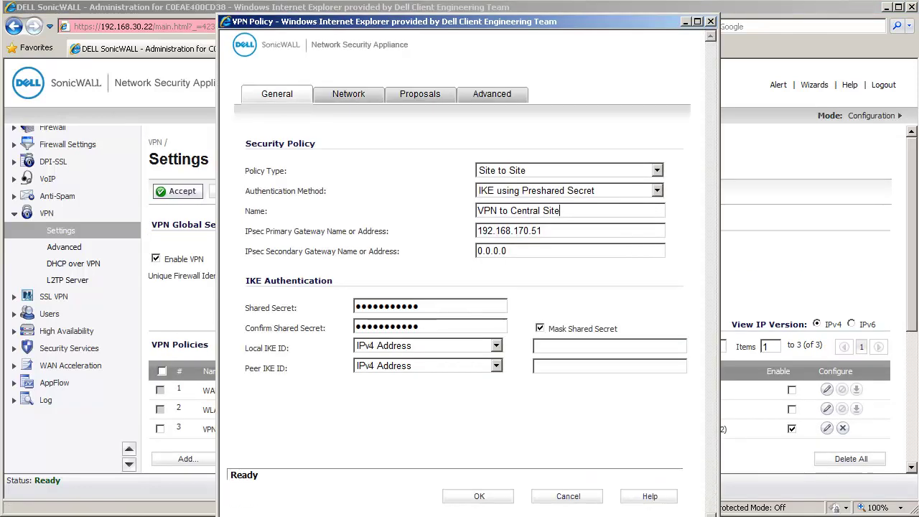
{"action": "left_click", "coordinate": [361, 97]}
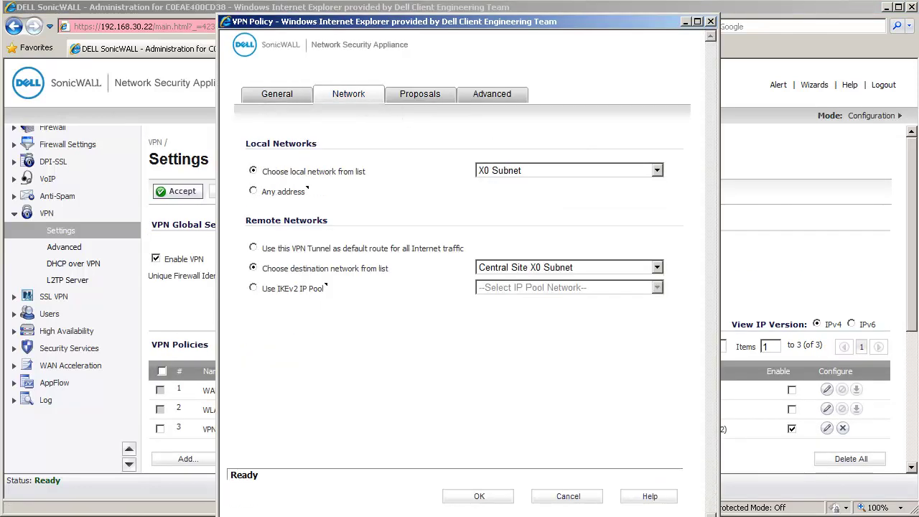
{"action": "left_click", "coordinate": [568, 269]}
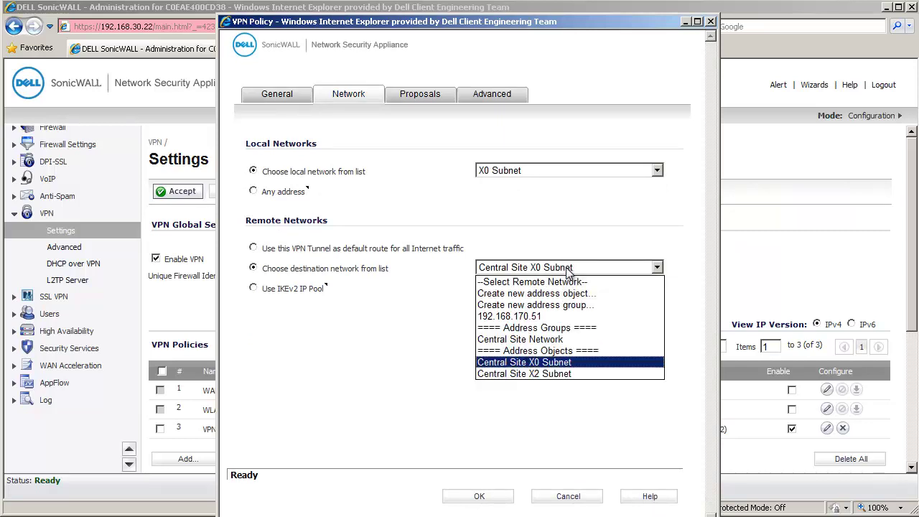
{"action": "left_click", "coordinate": [537, 340]}
{"action": "left_click", "coordinate": [479, 496]}
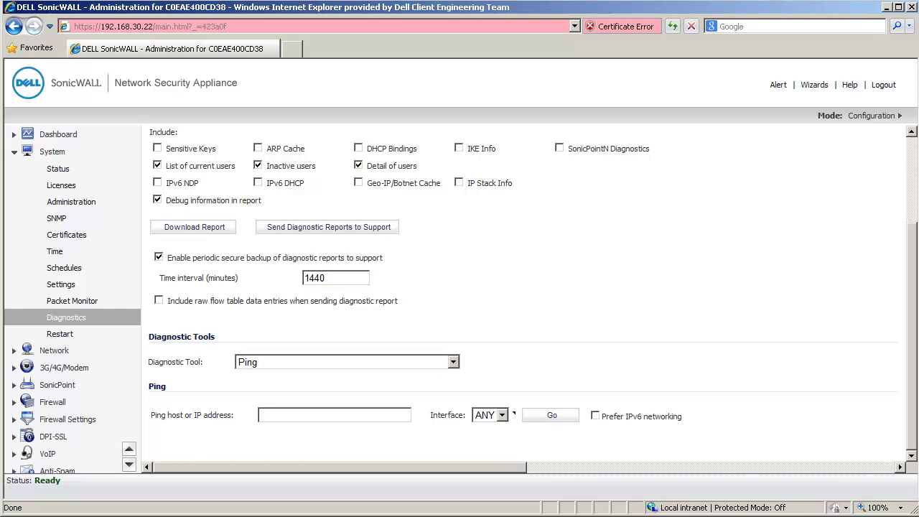
Ping 192.168.2.1 from the remote firewall's diagnostics and check the result
{"action": "left_click", "coordinate": [331, 409]}
{"action": "type", "text": "192.168.2.1"}
{"action": "key", "text": "Return"}
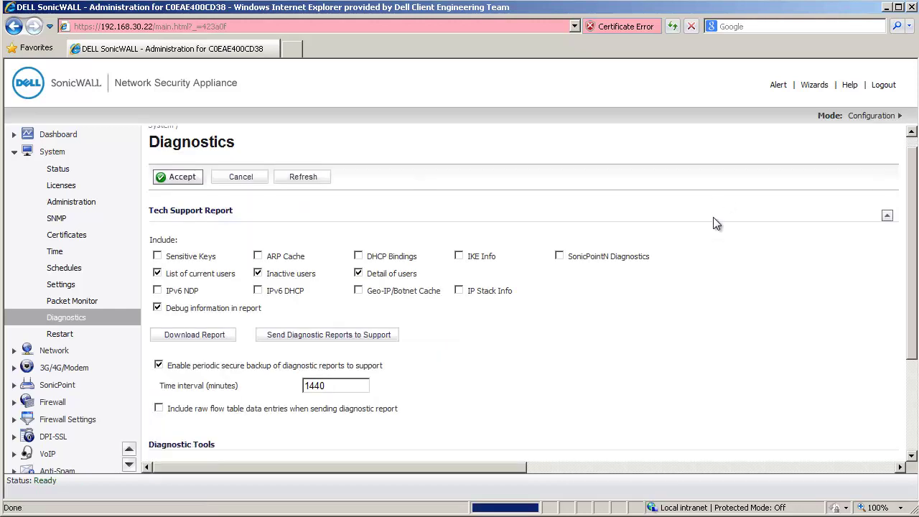
{"action": "scroll", "coordinate": [713, 220], "scroll_direction": "down", "scroll_amount": 4}
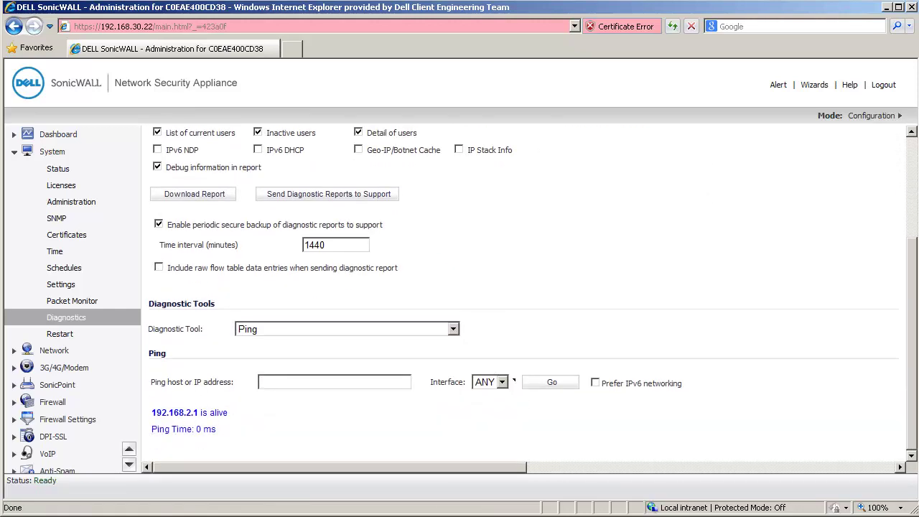
Review the VPN policies and currently active VPN tunnels on the remote firewall
{"action": "left_click", "coordinate": [130, 464]}
{"action": "left_click", "coordinate": [38, 418]}
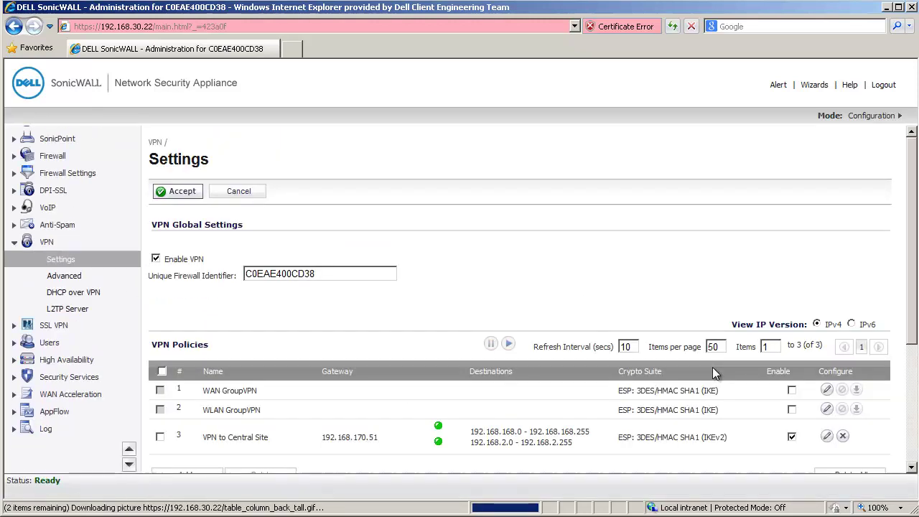
{"action": "scroll", "coordinate": [713, 367], "scroll_direction": "down", "scroll_amount": 4}
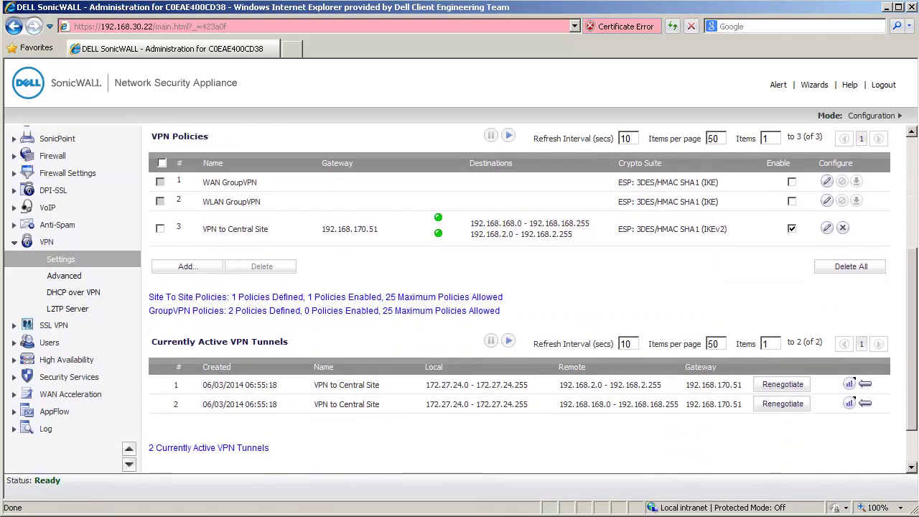